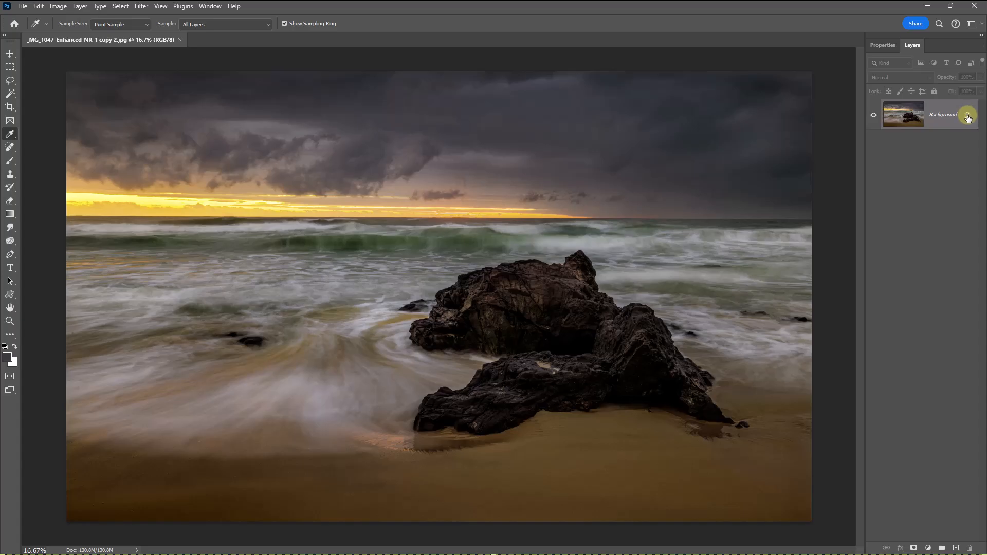
Unlock the Background layer and try moving the photo within the canvas, undoing the move.
{"action": "left_click", "coordinate": [967, 116]}
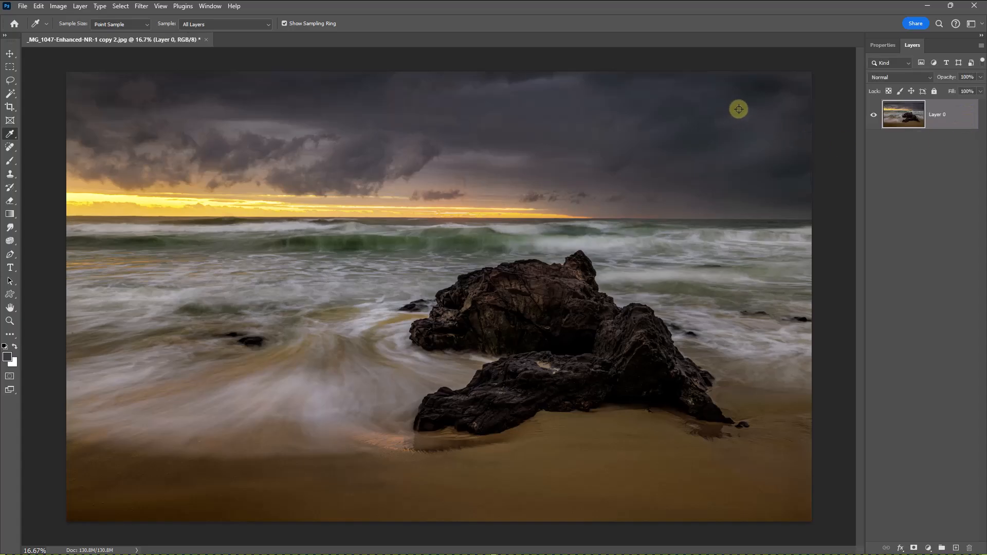
{"action": "left_click_drag", "start_coordinate": [751, 111], "coordinate": [680, 167]}
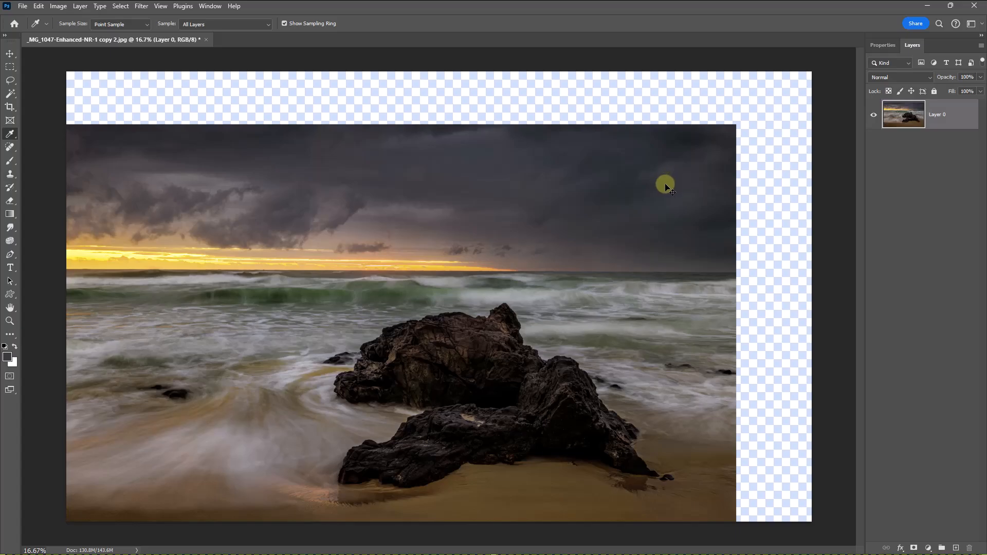
{"action": "key", "text": "ctrl+z"}
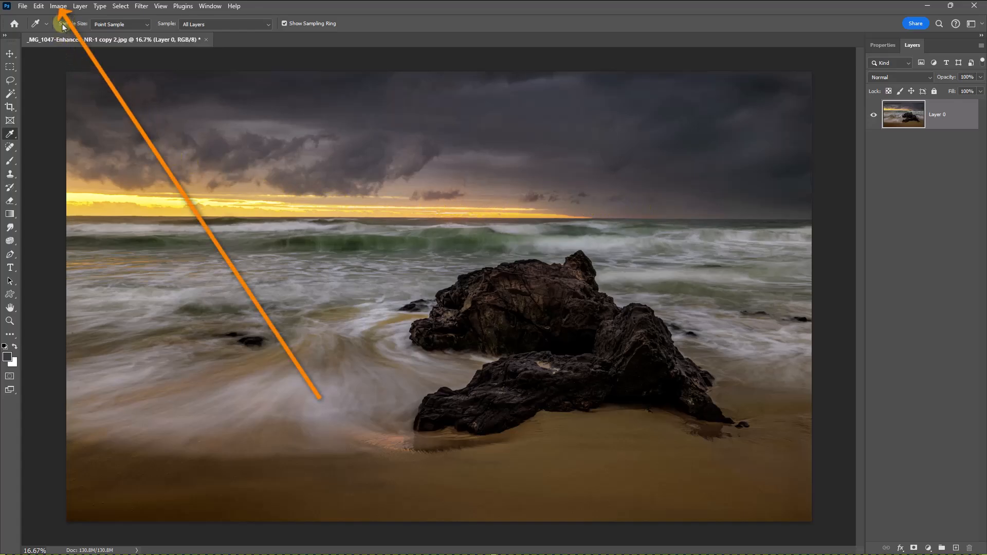
Enlarge the canvas relative to its current size by 20 percent in width and 30 percent in height.
{"action": "left_click", "coordinate": [58, 6]}
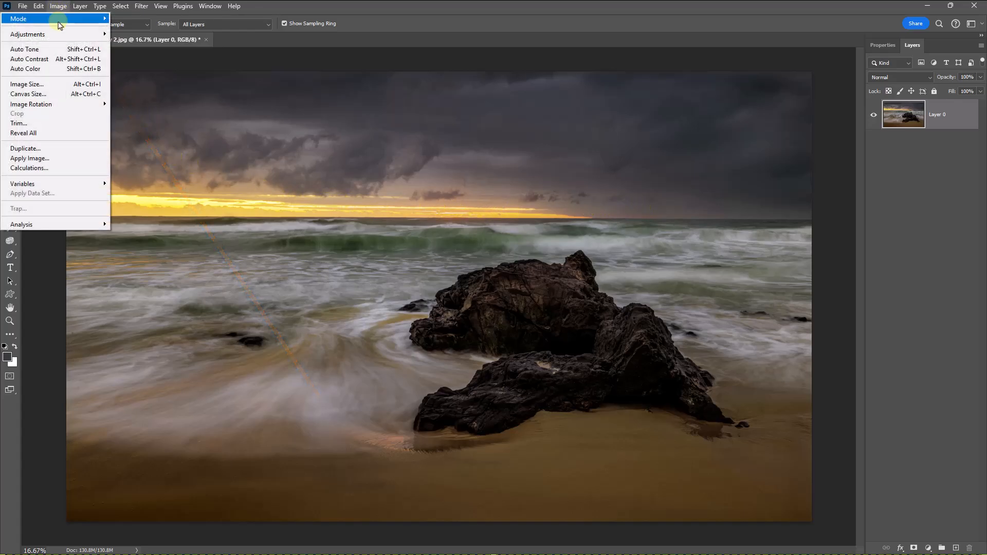
{"action": "left_click", "coordinate": [44, 98]}
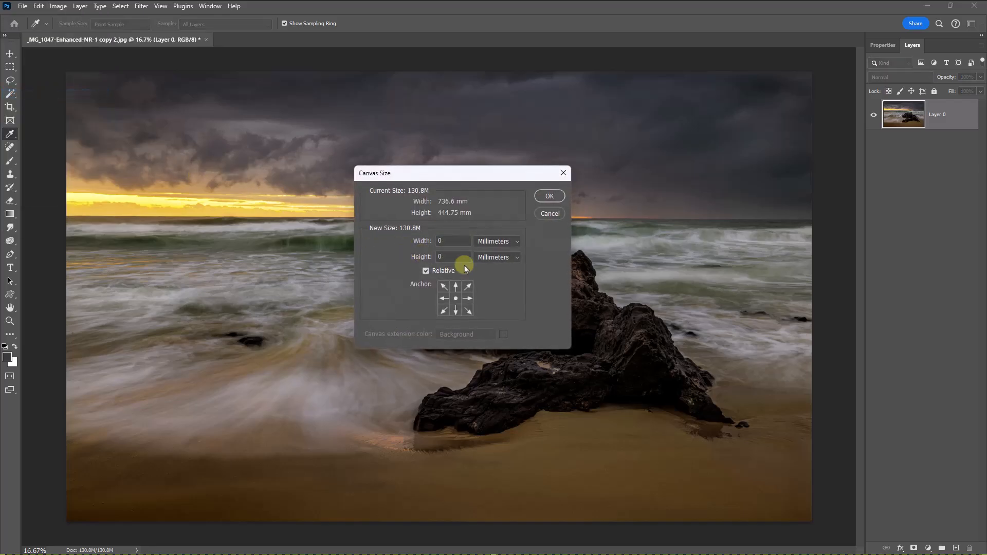
{"action": "left_click", "coordinate": [517, 242]}
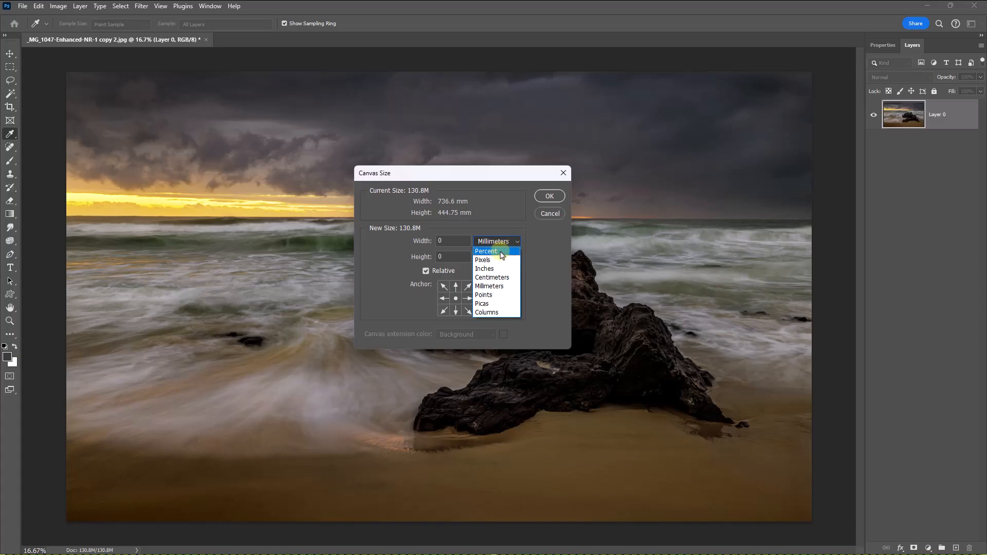
{"action": "left_click", "coordinate": [499, 252]}
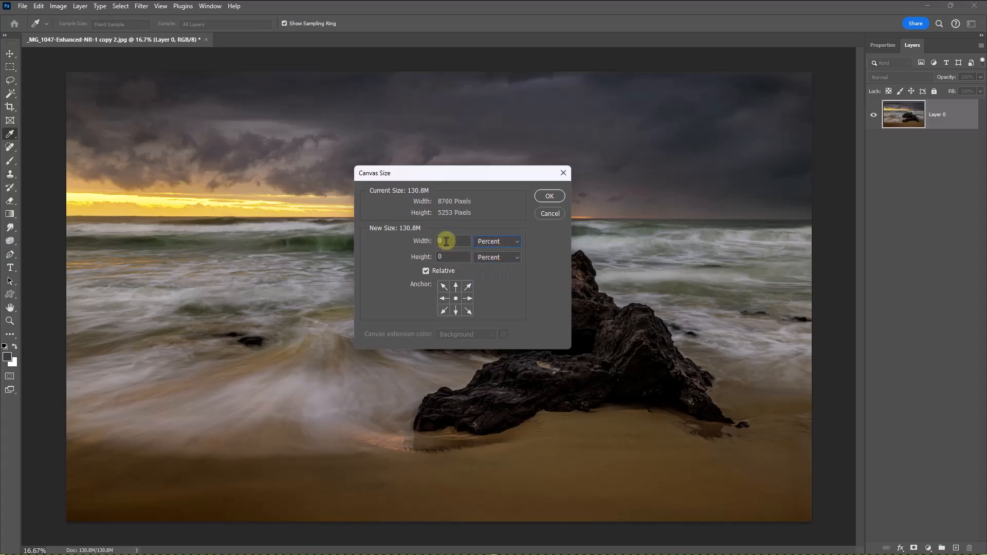
{"action": "double_click", "coordinate": [446, 239]}
{"action": "type", "text": "20"}
{"action": "double_click", "coordinate": [437, 257]}
{"action": "type", "text": "30"}
{"action": "left_click", "coordinate": [548, 196]}
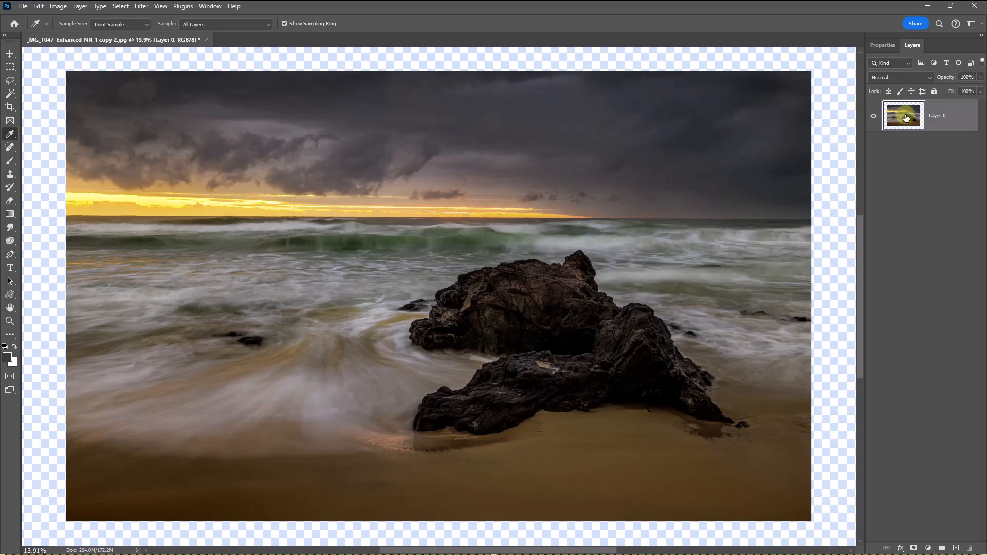
{"action": "key", "text": "ctrl+0"}
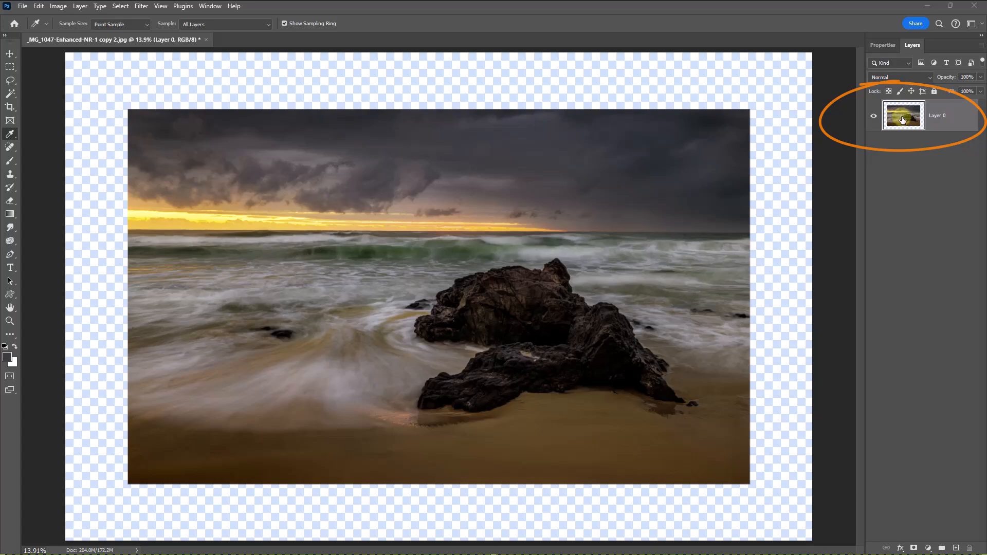
Add two new empty layers above the photo layer.
{"action": "left_click", "coordinate": [956, 549]}
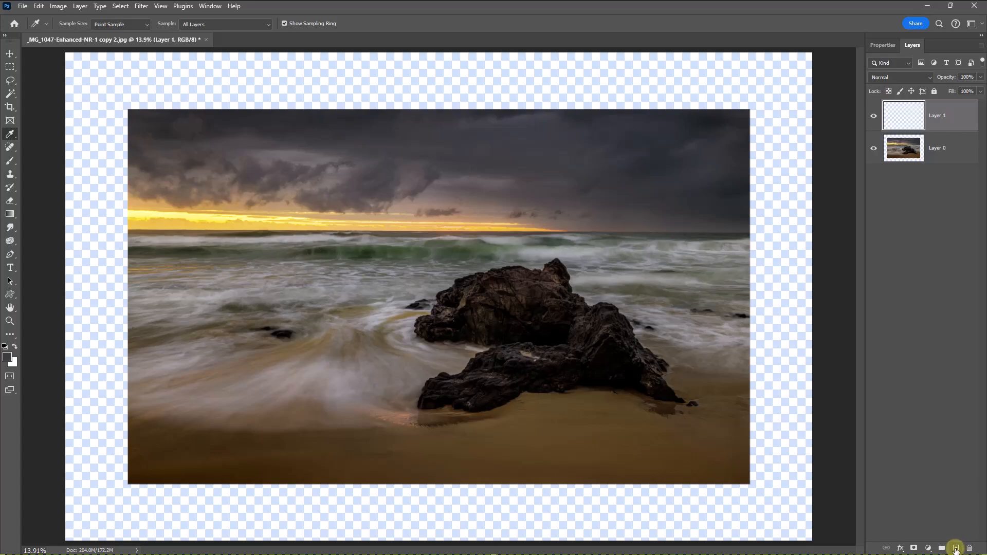
{"action": "left_click", "coordinate": [955, 548]}
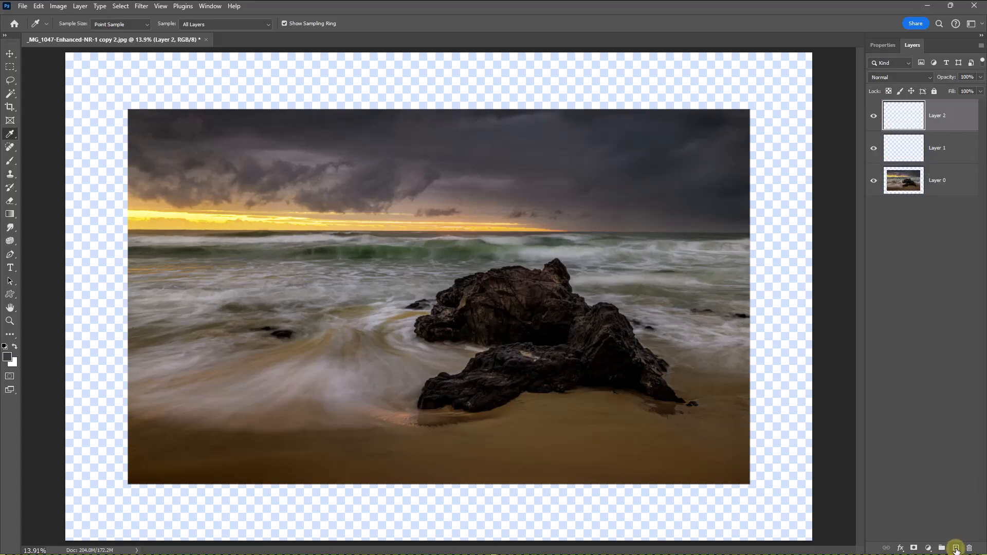
Move Layer 1 beneath the photo layer and fill it with white.
{"action": "left_click", "coordinate": [902, 149]}
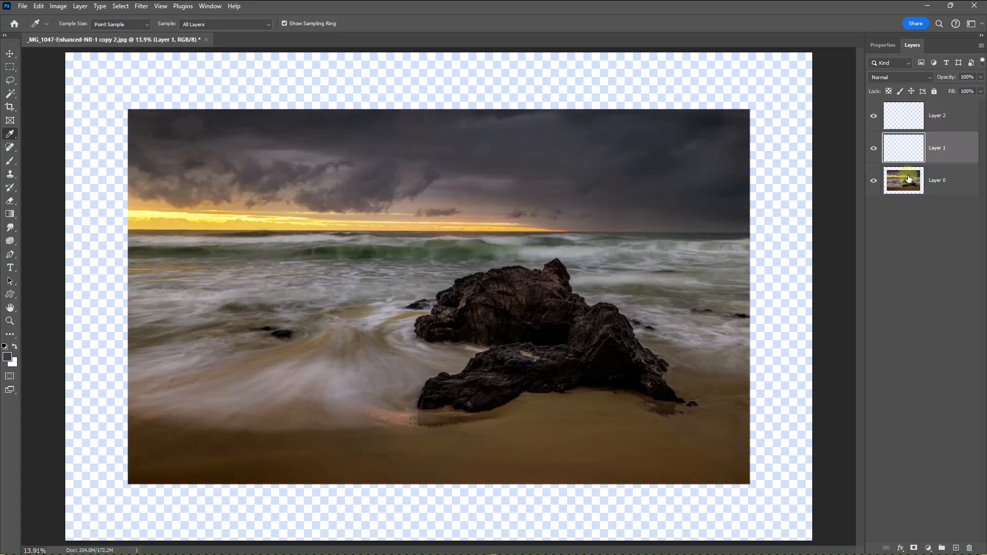
{"action": "left_click_drag", "start_coordinate": [902, 148], "coordinate": [914, 209]}
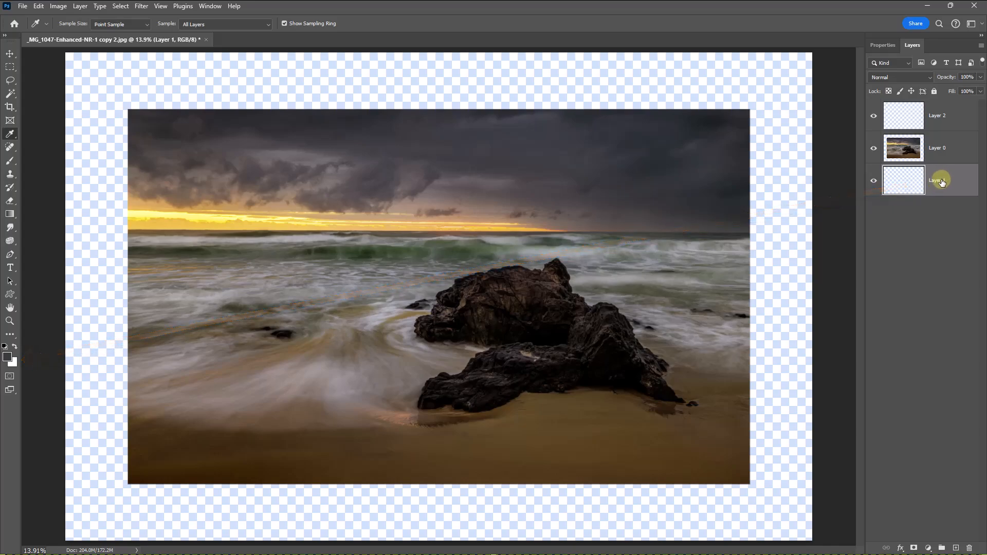
{"action": "key", "text": "ctrl+BackSpace"}
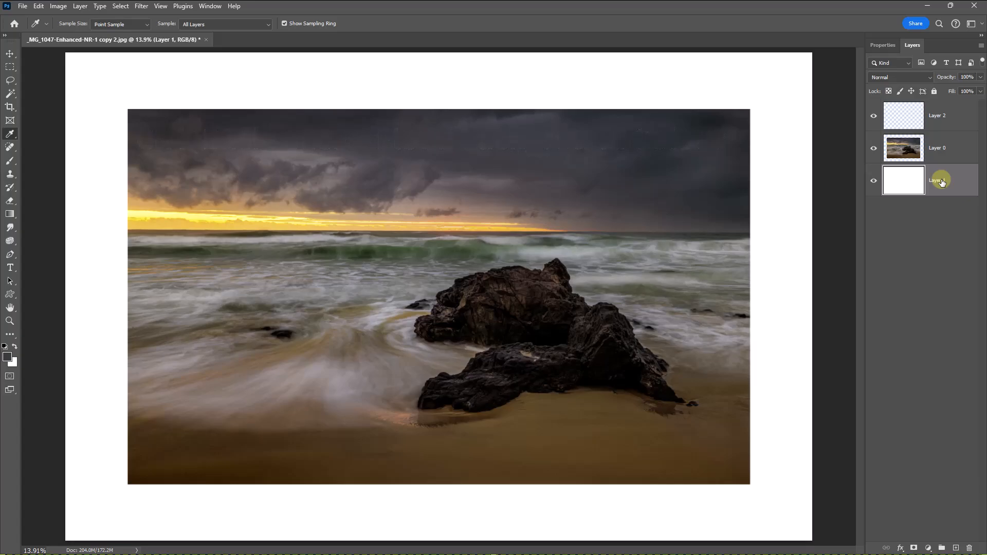
Rename Layer 2 as Shadow and place it between the photo layer and the white layer.
{"action": "left_click", "coordinate": [938, 116]}
{"action": "double_click", "coordinate": [938, 116]}
{"action": "type", "text": "Shadow"}
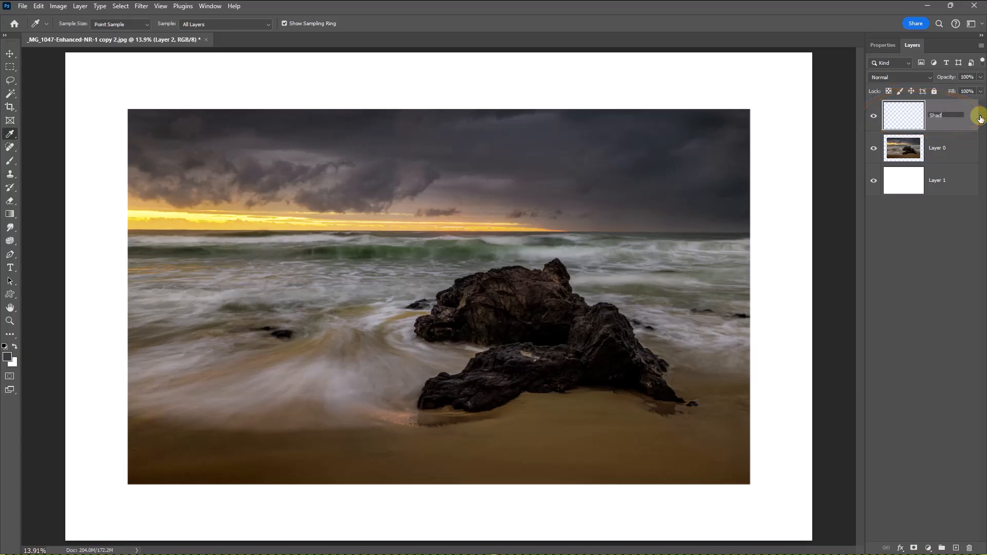
{"action": "left_click", "coordinate": [904, 118]}
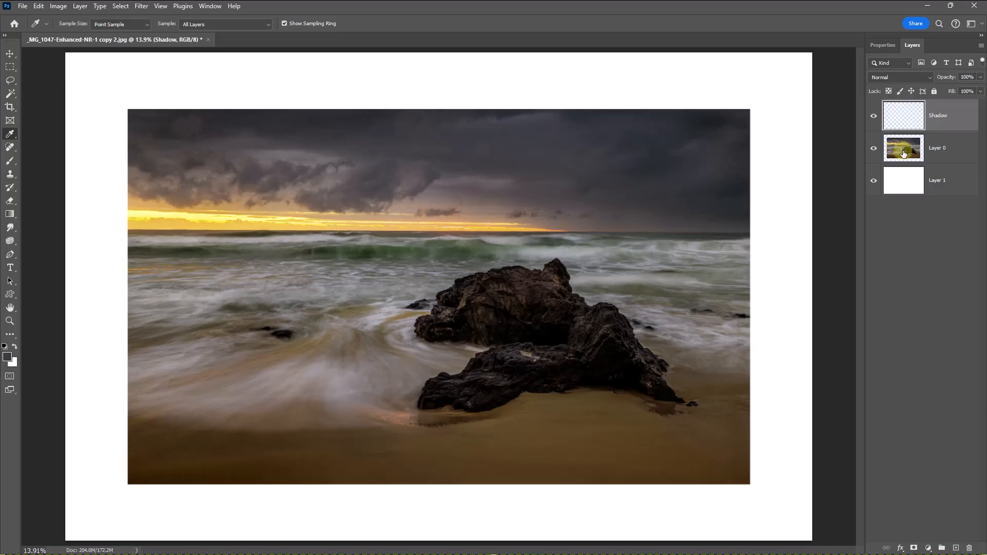
{"action": "left_click_drag", "start_coordinate": [907, 116], "coordinate": [908, 163]}
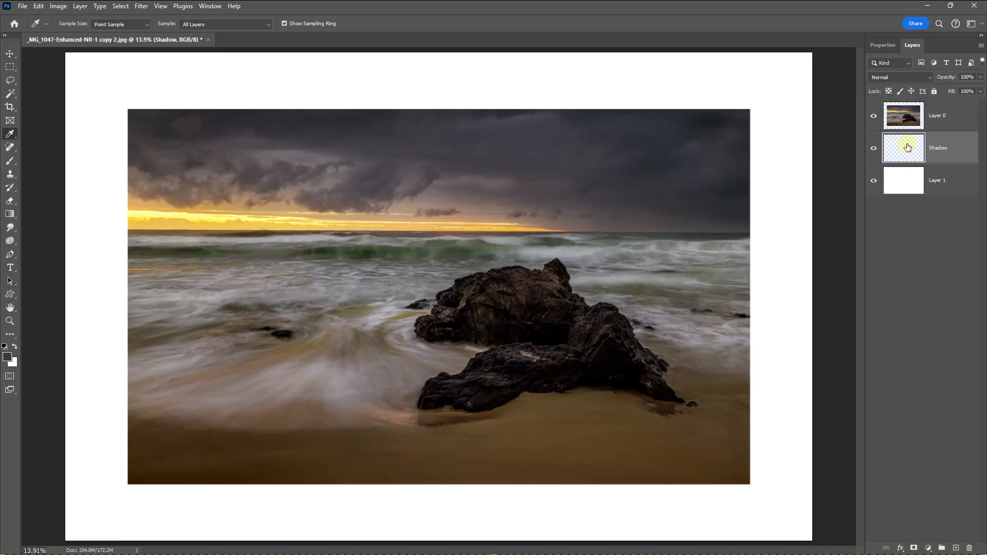
Load the photo layer's outline as a selection with the Shadow layer active, and hide the white Layer 1.
{"action": "left_click", "coordinate": [905, 116], "text": "ctrl"}
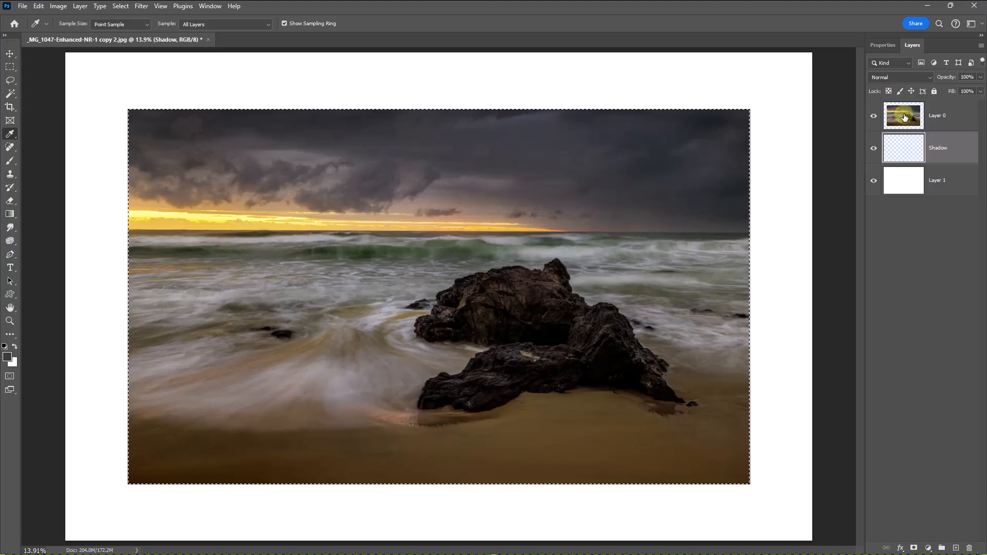
{"action": "left_click", "coordinate": [873, 181]}
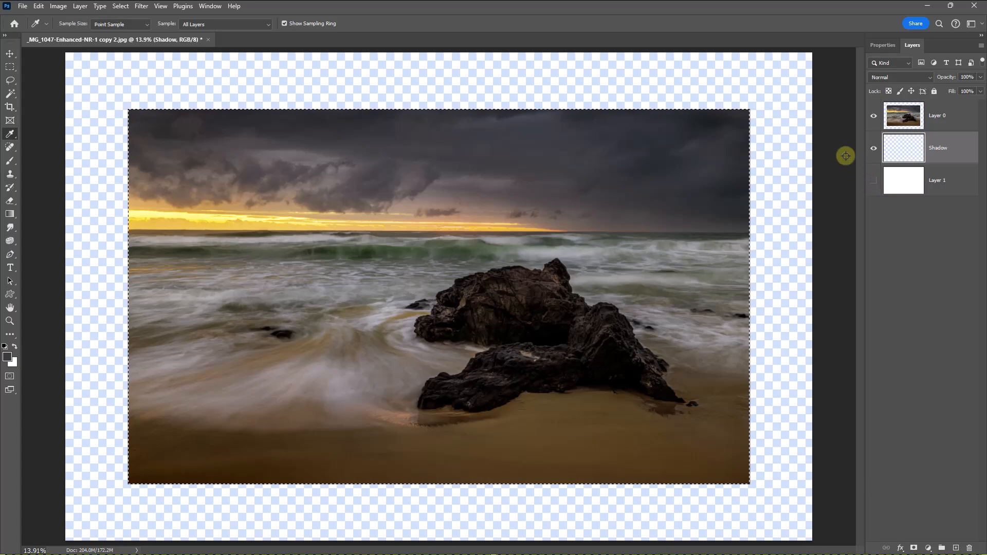
Expand the selection around the photo by 6 pixels.
{"action": "left_click", "coordinate": [740, 121], "text": "ctrl"}
{"action": "left_click", "coordinate": [753, 111], "text": "ctrl"}
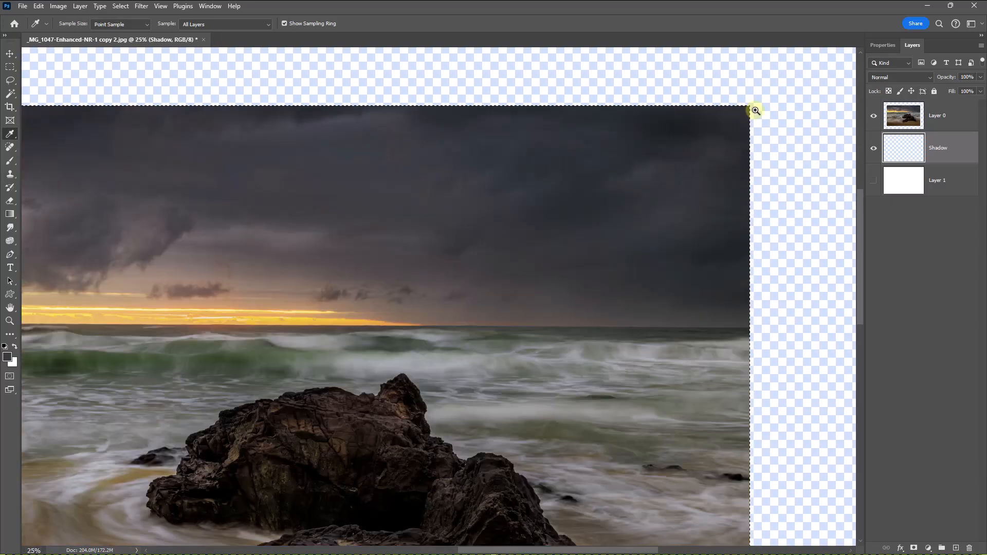
{"action": "left_click", "coordinate": [754, 111], "text": "ctrl"}
{"action": "left_click", "coordinate": [753, 111], "text": "ctrl"}
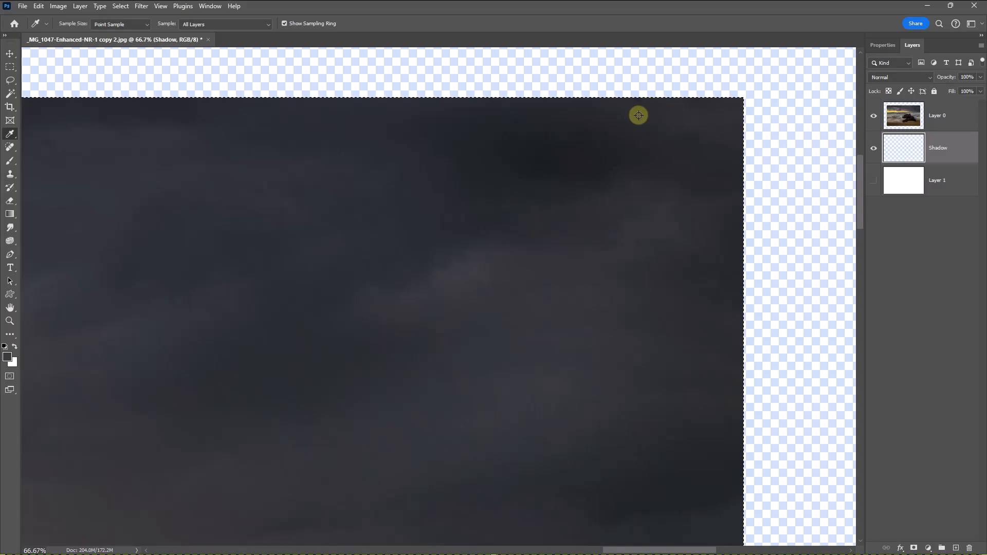
{"action": "left_click", "coordinate": [123, 7]}
{"action": "mouse_move", "coordinate": [103, 163]}
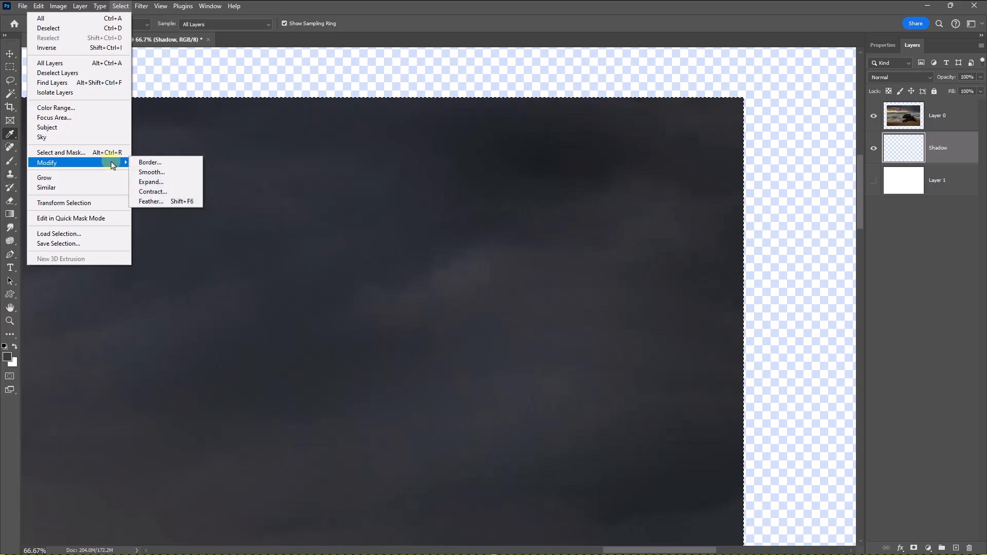
{"action": "left_click", "coordinate": [154, 184]}
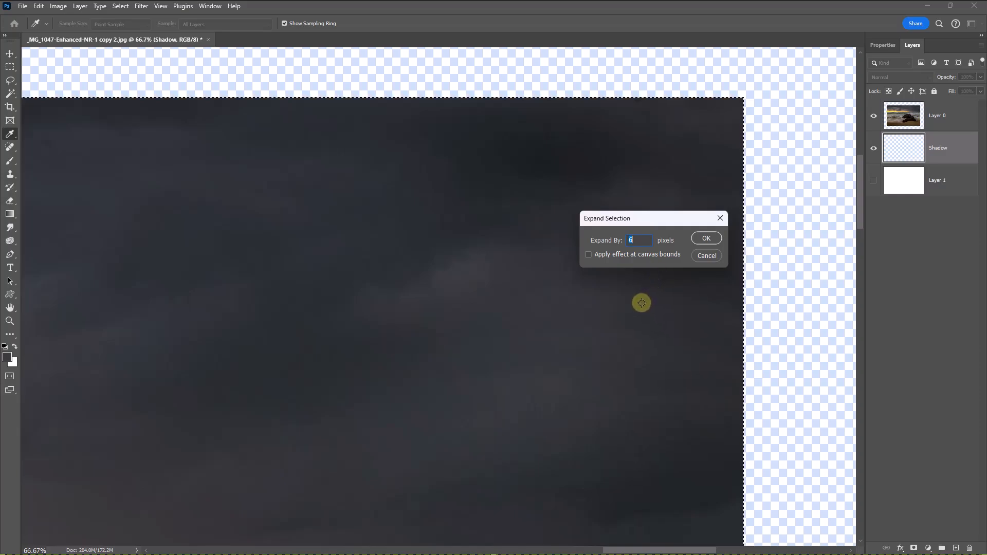
{"action": "left_click", "coordinate": [705, 239]}
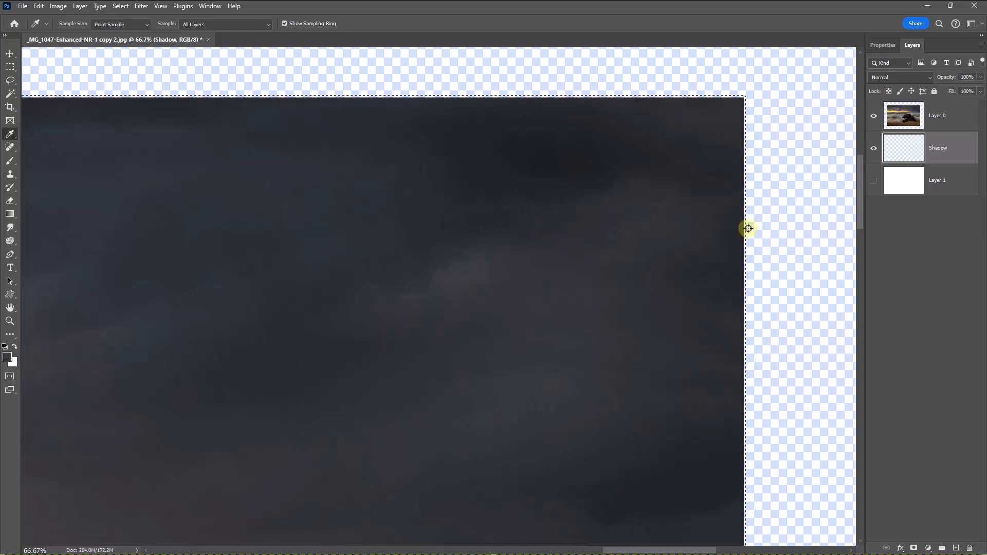
{"action": "key", "text": "ctrl+0"}
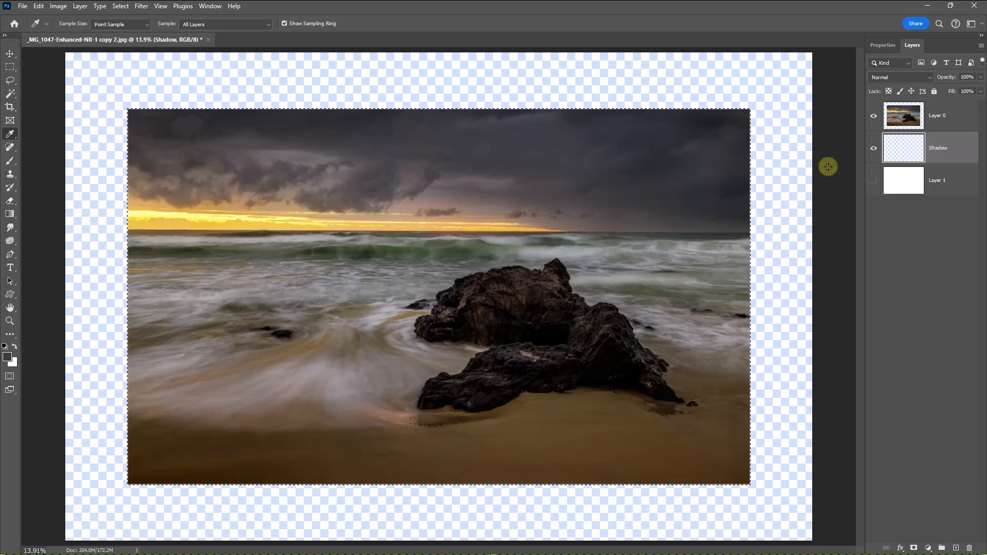
Hide the photo, fill the selection on the Shadow layer with black and deselect, with the photo and white layers shown again.
{"action": "left_click", "coordinate": [874, 117]}
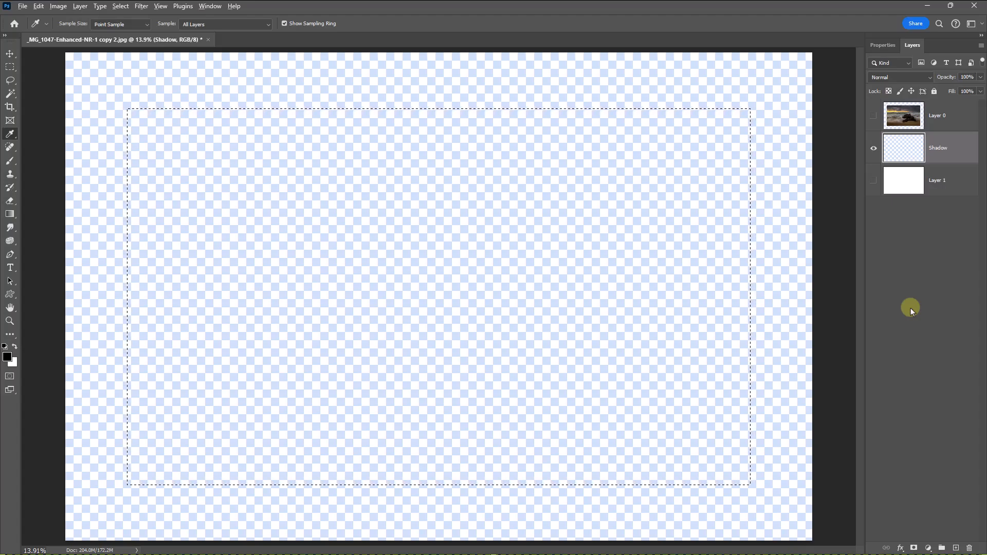
{"action": "key", "text": "alt+BackSpace"}
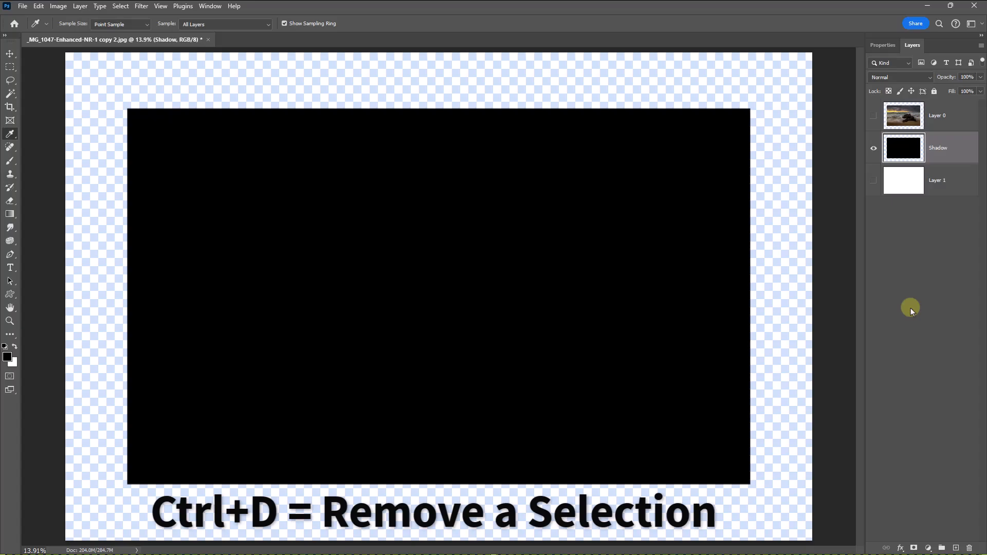
{"action": "left_click", "coordinate": [873, 182]}
{"action": "left_click", "coordinate": [874, 115]}
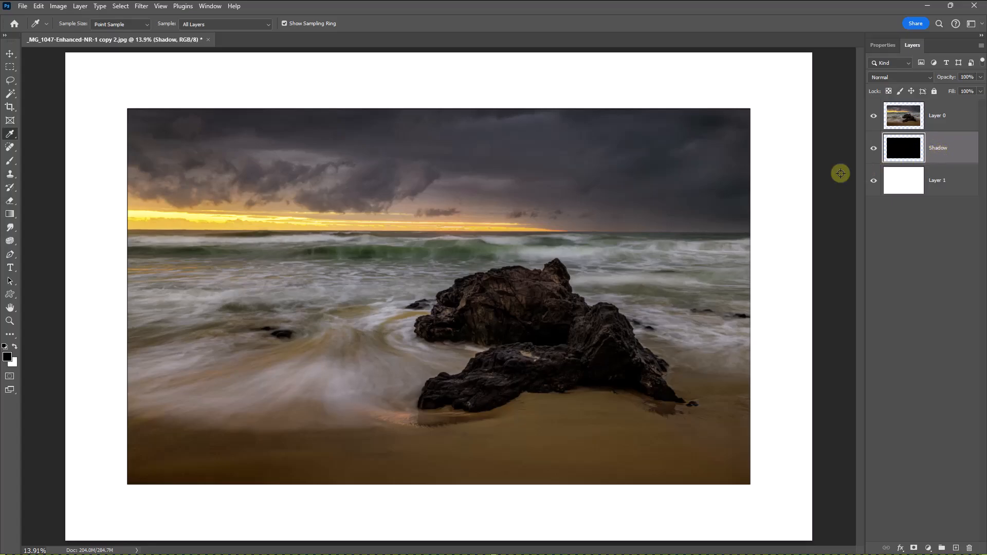
{"action": "left_click", "coordinate": [141, 6]}
{"action": "mouse_move", "coordinate": [93, 133]}
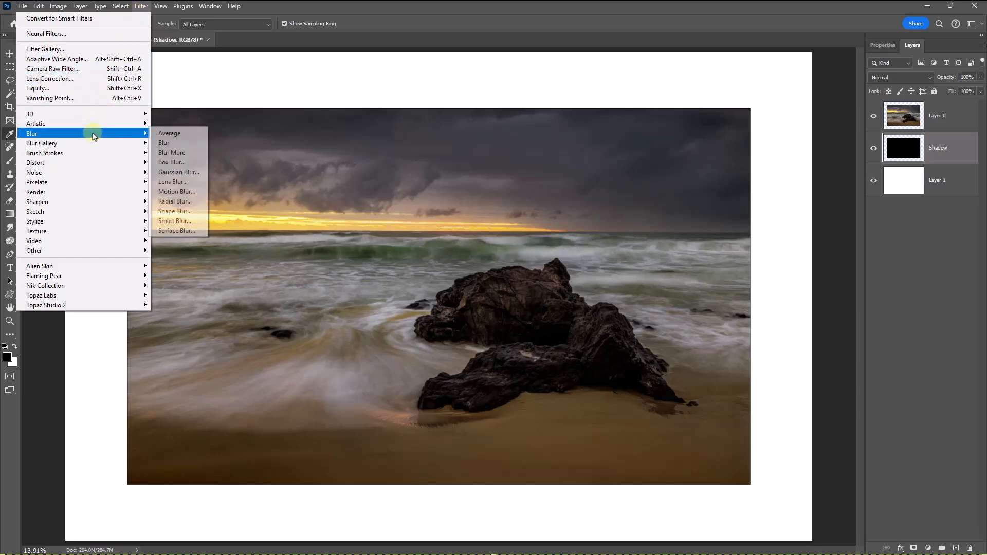
{"action": "left_click", "coordinate": [178, 174]}
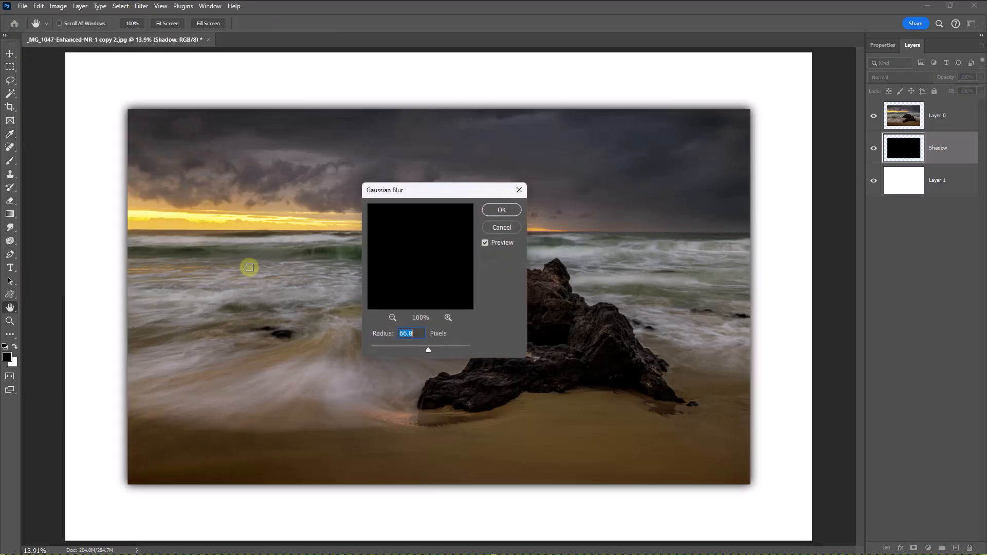
{"action": "left_click_drag", "start_coordinate": [436, 200], "coordinate": [457, 236]}
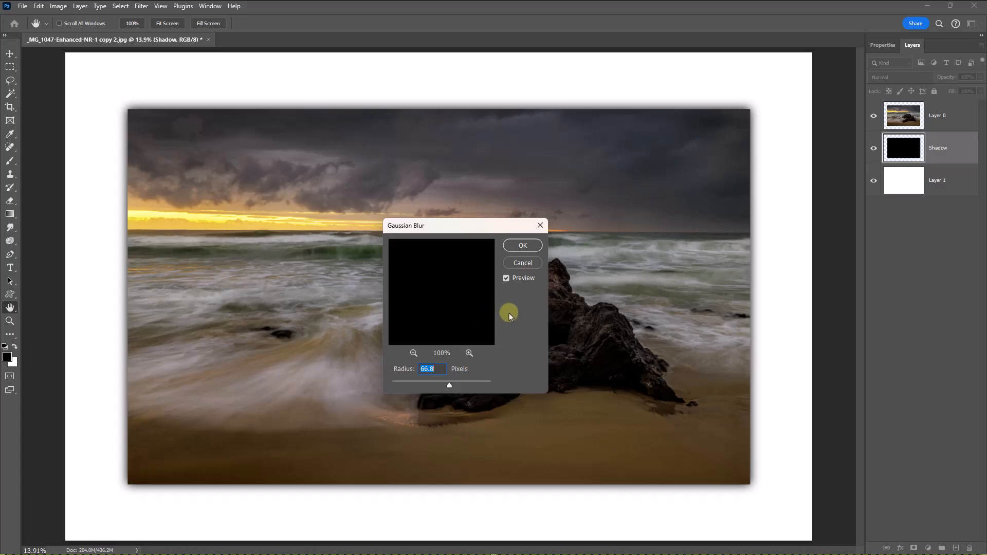
{"action": "left_click", "coordinate": [520, 263]}
{"action": "key", "text": "i"}
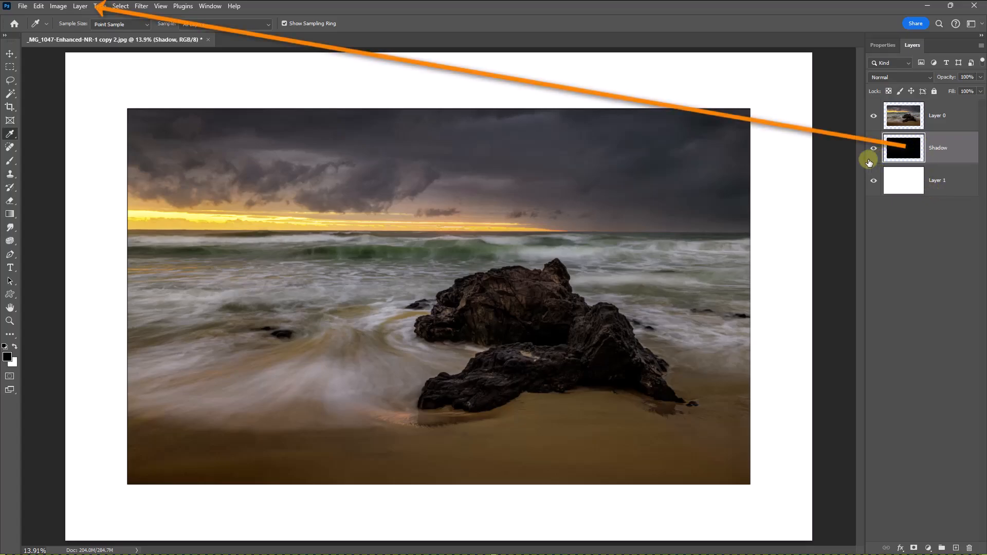
Convert the Shadow layer to a smart object.
{"action": "left_click", "coordinate": [79, 7]}
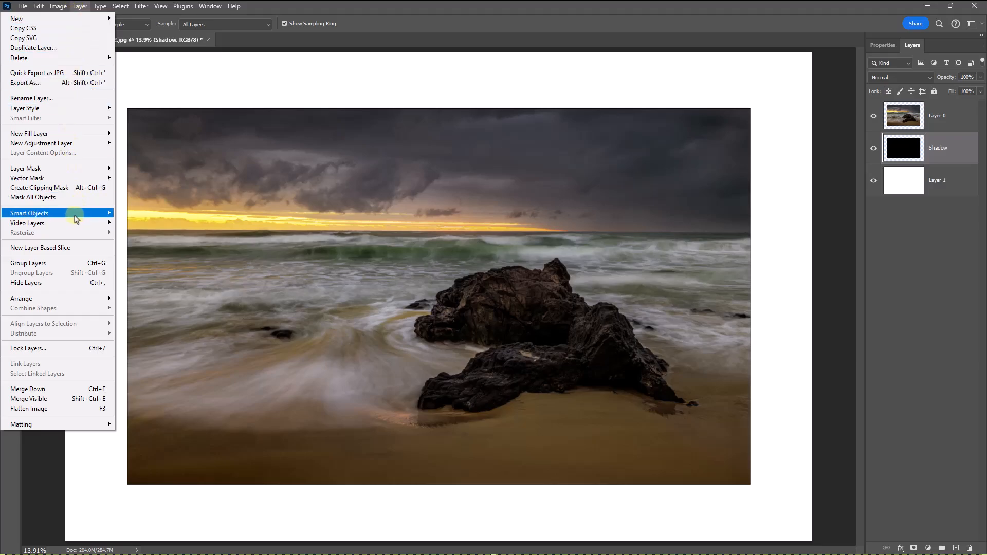
{"action": "mouse_move", "coordinate": [77, 219]}
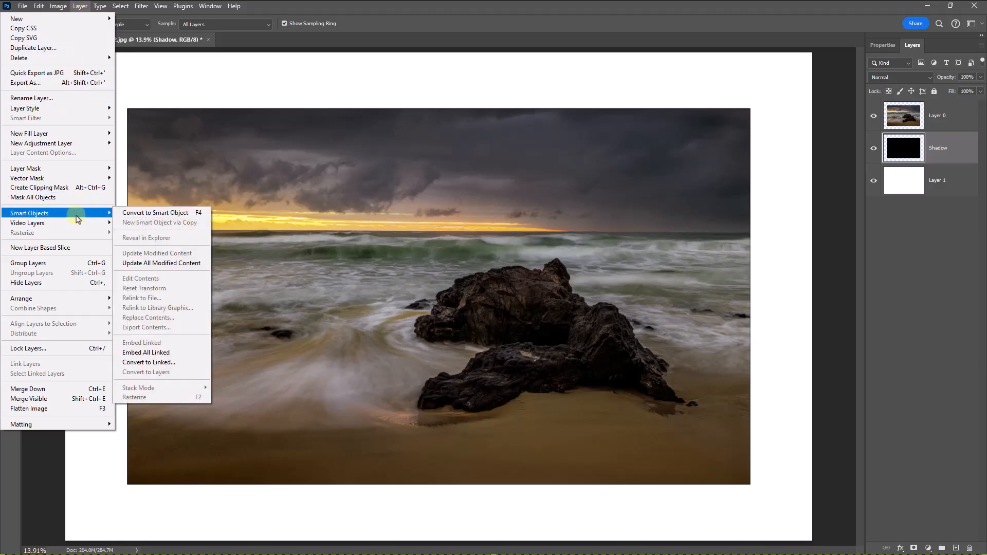
{"action": "left_click", "coordinate": [145, 214]}
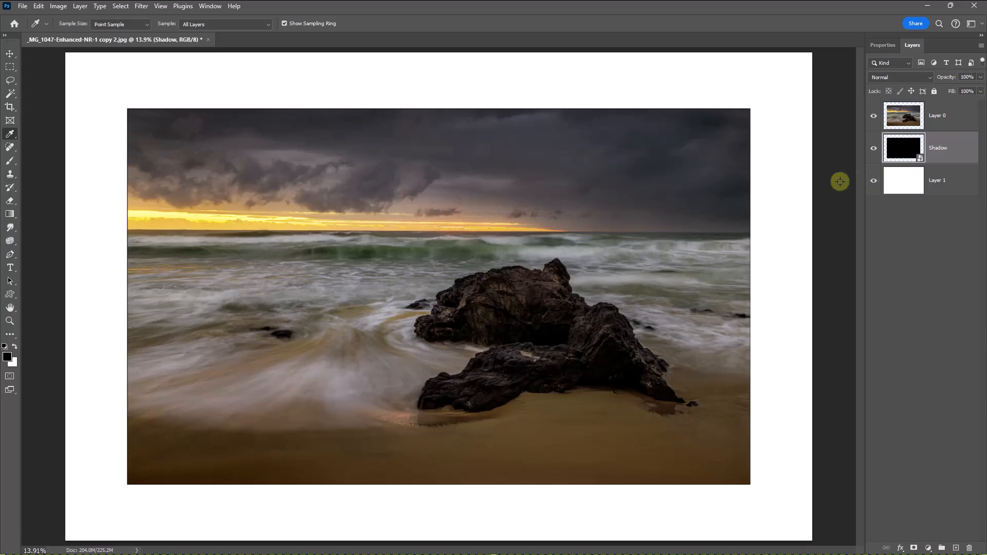
Apply a Gaussian Blur with a 66.8-pixel radius to the Shadow smart object.
{"action": "left_click", "coordinate": [141, 7]}
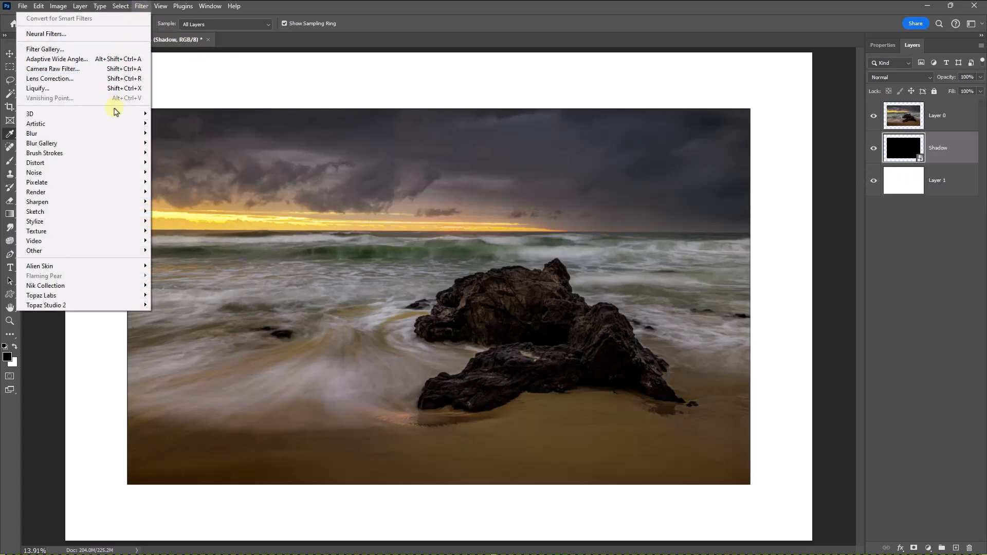
{"action": "mouse_move", "coordinate": [108, 136]}
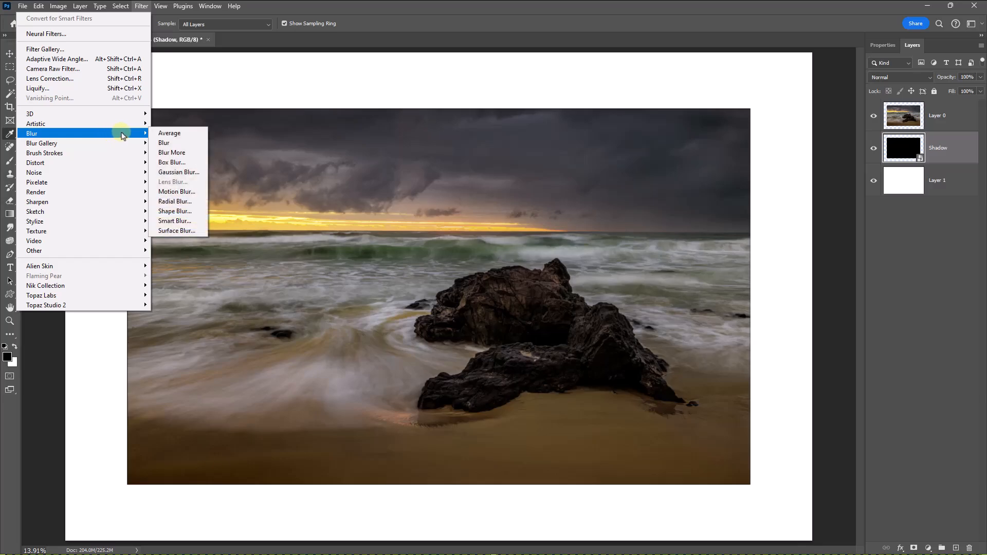
{"action": "left_click", "coordinate": [190, 173]}
{"action": "left_click", "coordinate": [523, 246]}
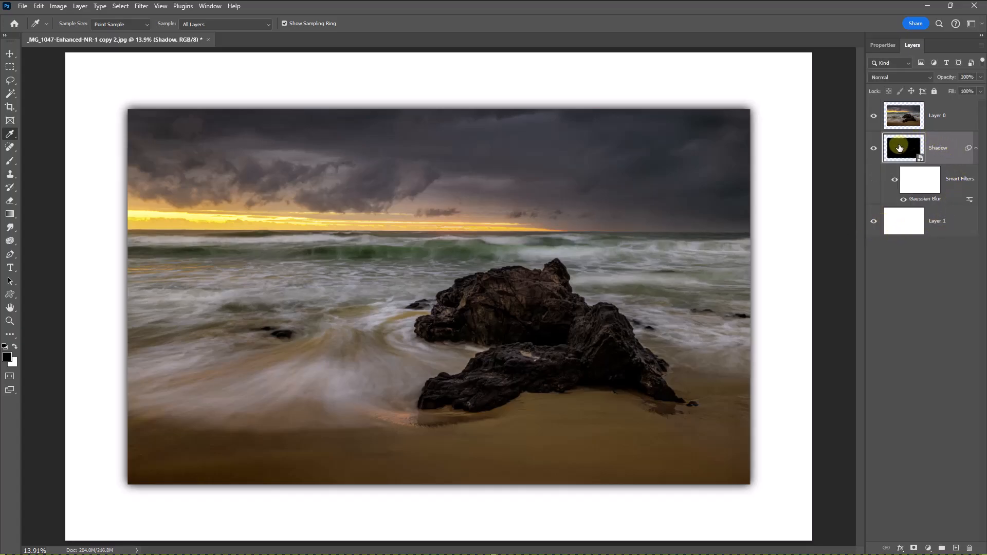
Set the radius of the Shadow layer's Gaussian Blur smart filter to 95.6 pixels.
{"action": "double_click", "coordinate": [915, 200]}
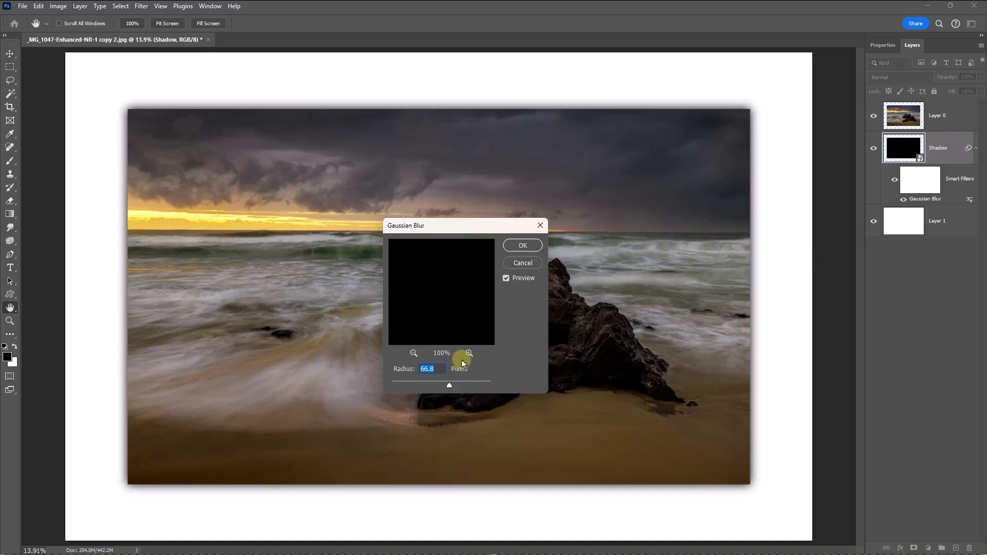
{"action": "mouse_move", "coordinate": [448, 385]}
{"action": "left_mouse_down"}
{"action": "mouse_move", "coordinate": [421, 385]}
{"action": "mouse_move", "coordinate": [454, 382]}
{"action": "left_mouse_up"}
{"action": "left_click", "coordinate": [460, 381]}
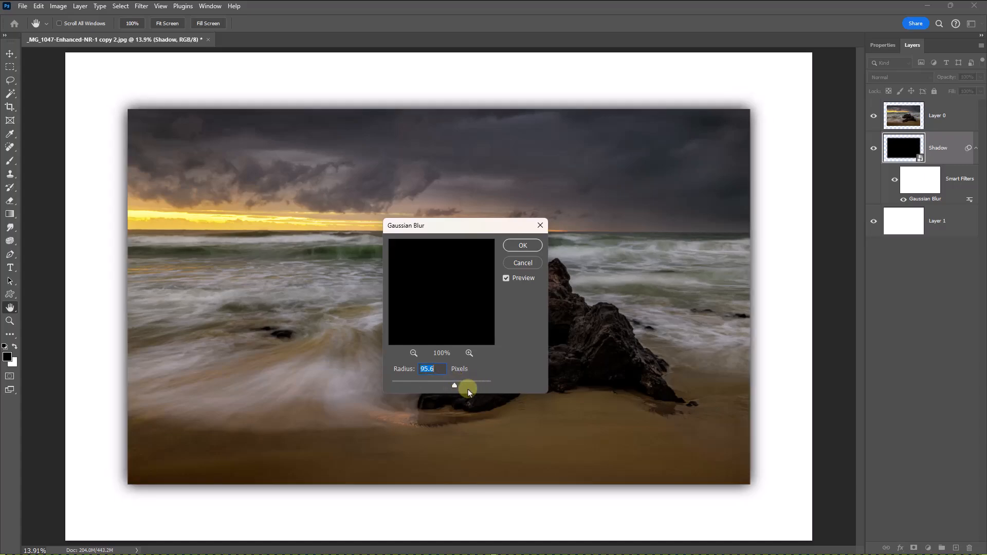
{"action": "left_click", "coordinate": [533, 249]}
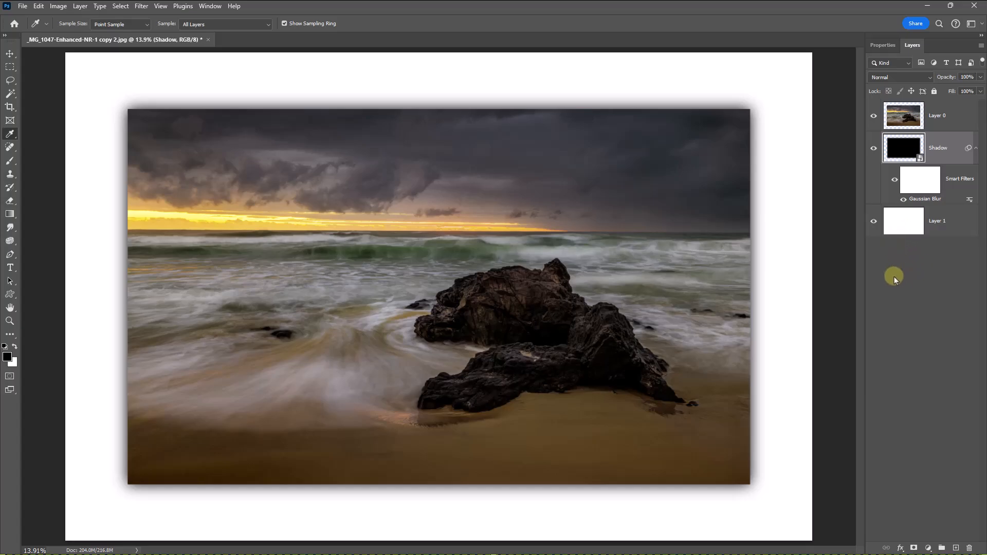
Add a 7 px Stroke effect positioned inside the edge of the photo on Layer 0.
{"action": "left_click", "coordinate": [943, 117]}
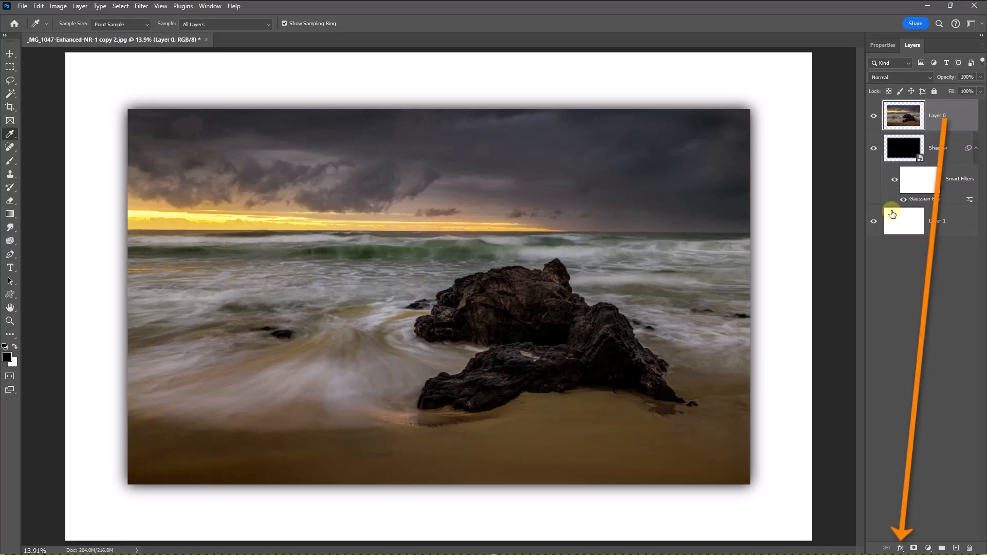
{"action": "left_click", "coordinate": [901, 549]}
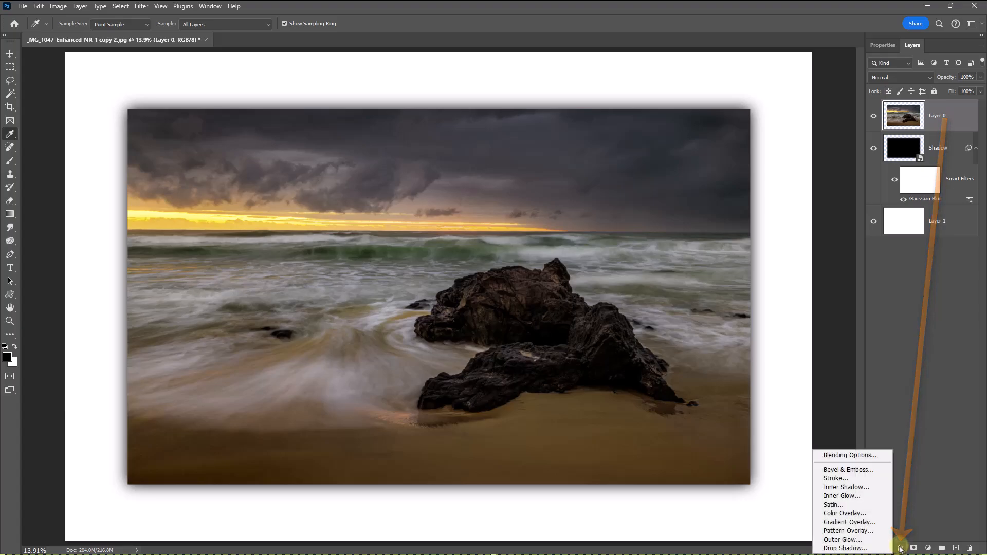
{"action": "left_click", "coordinate": [847, 478]}
{"action": "left_click_drag", "start_coordinate": [798, 229], "coordinate": [487, 172]}
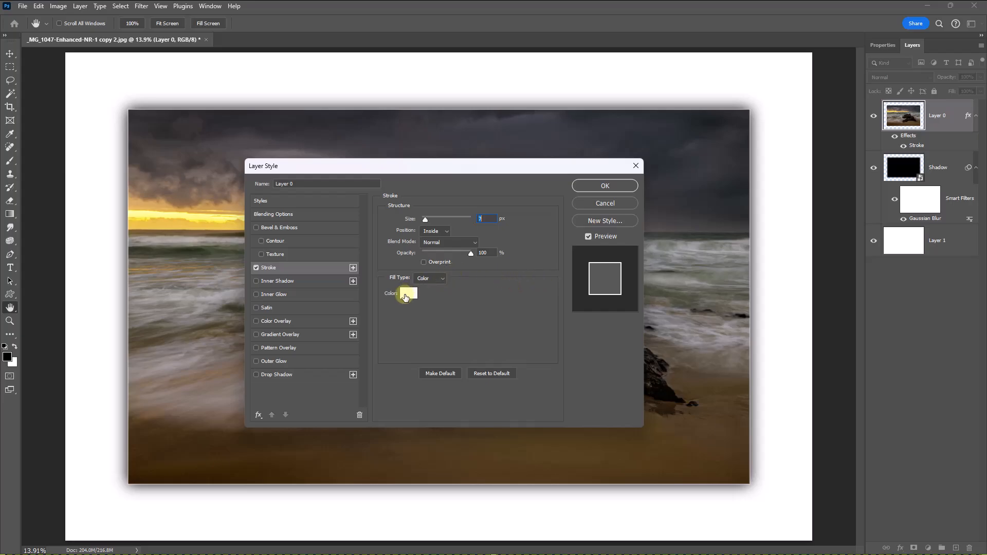
Try near-black as the stroke colour on Layer 0, choose near-white instead, and apply the layer style.
{"action": "left_click", "coordinate": [409, 293]}
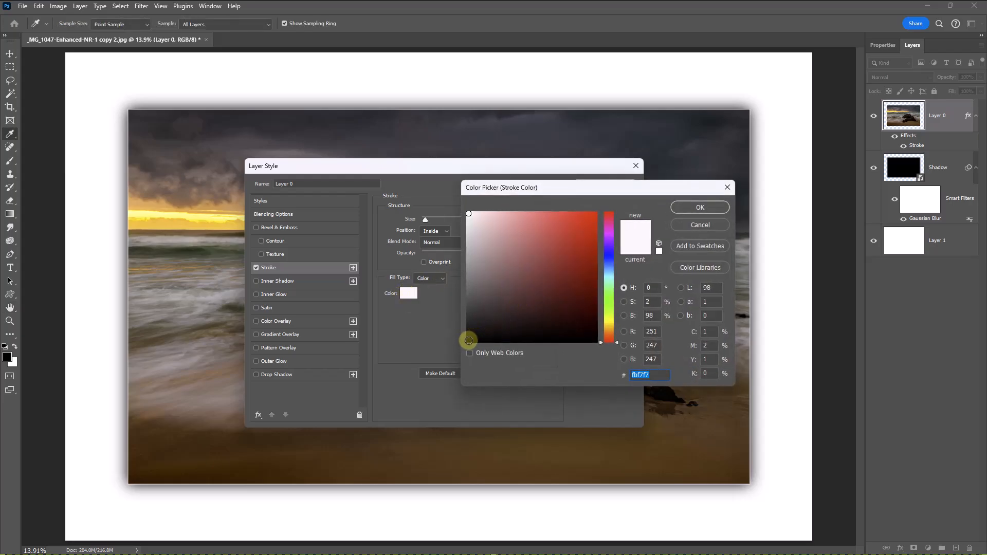
{"action": "left_click", "coordinate": [469, 340]}
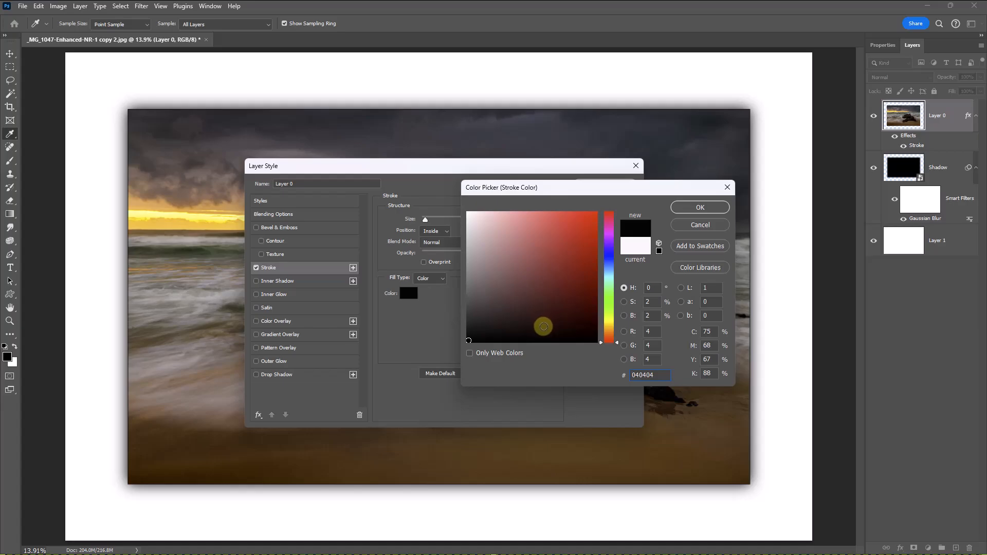
{"action": "left_click", "coordinate": [468, 213]}
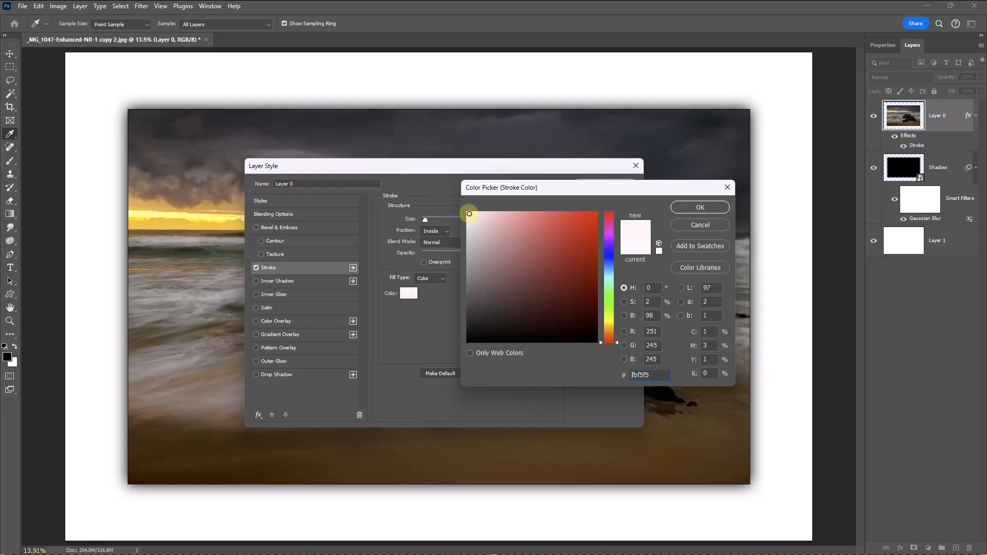
{"action": "left_click", "coordinate": [685, 205]}
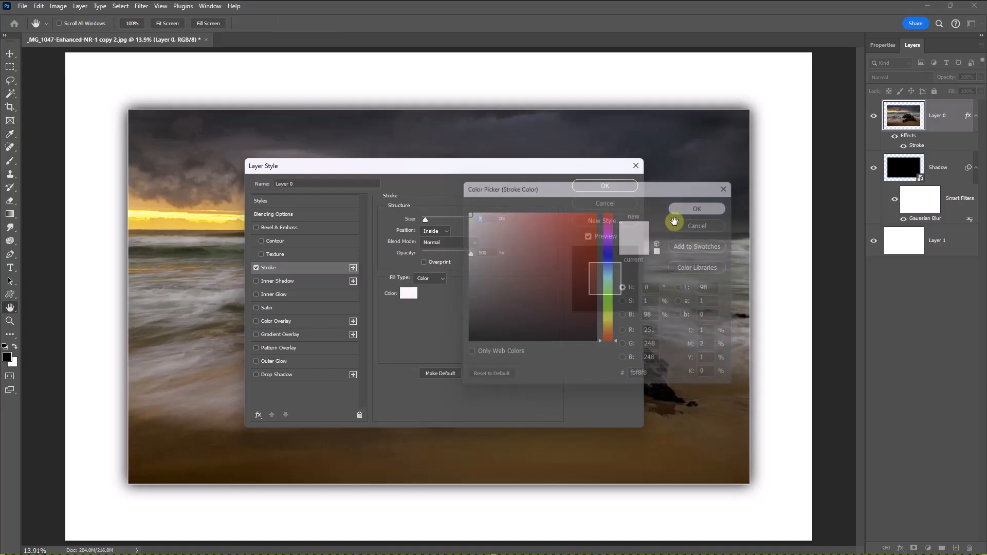
{"action": "left_click", "coordinate": [605, 186]}
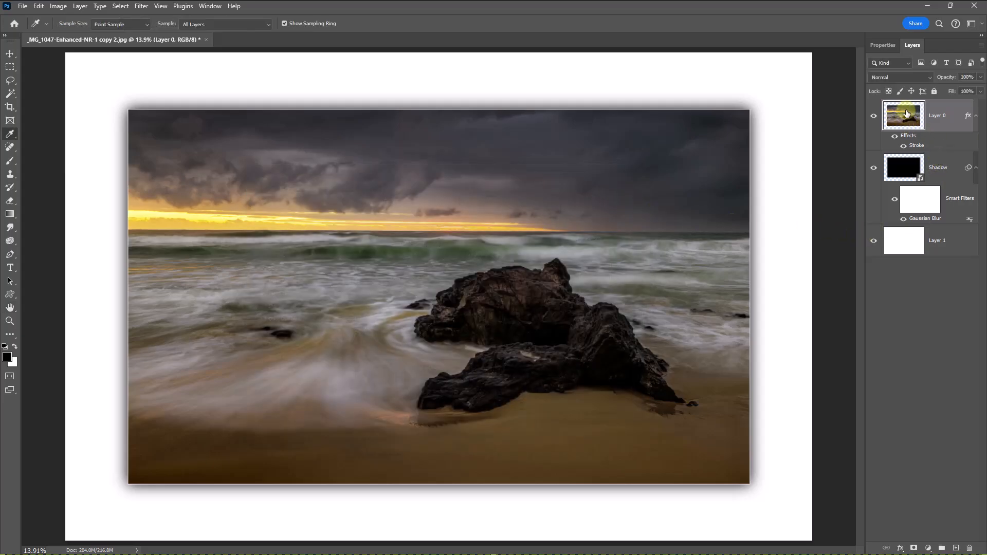
Select the white background Layer 1 and change its fill to a warm grey.
{"action": "left_click", "coordinate": [905, 246]}
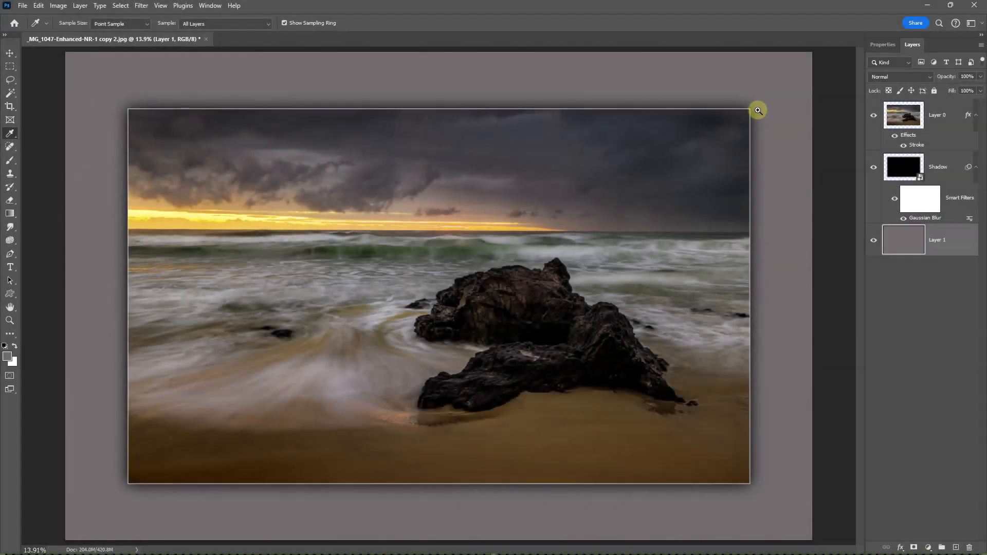
Examine the white stroke and soft shadow close up at the photo's upper-right corner, ending with the whole image in view.
{"action": "left_click", "coordinate": [756, 109]}
{"action": "left_click", "coordinate": [756, 106]}
{"action": "left_click", "coordinate": [757, 98]}
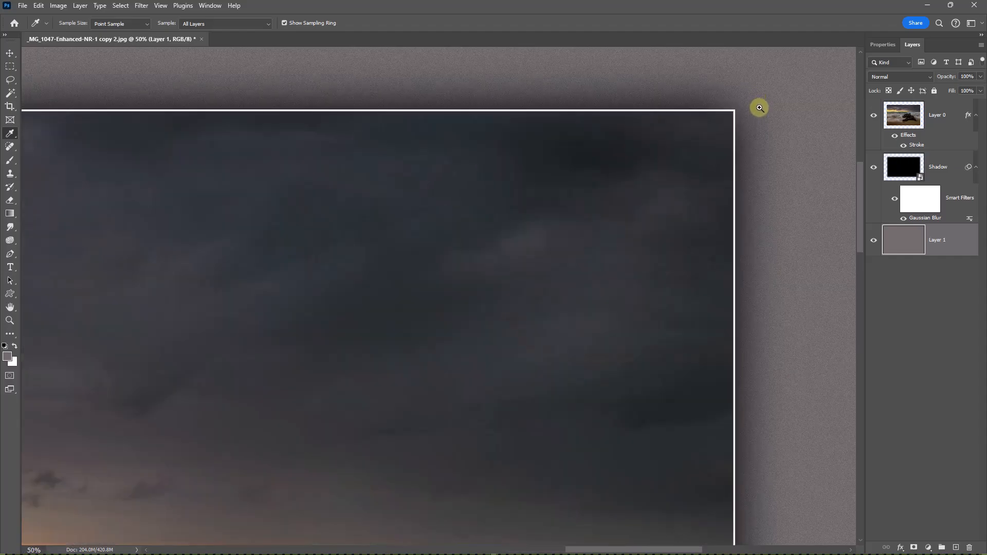
{"action": "left_click", "coordinate": [757, 106]}
{"action": "left_click_drag", "start_coordinate": [665, 176], "coordinate": [500, 319]}
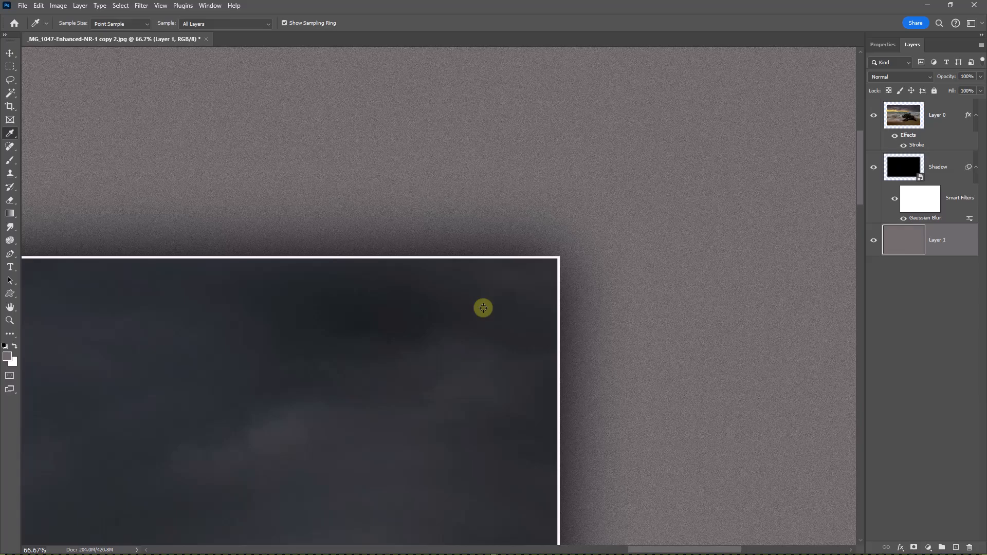
{"action": "key", "text": "ctrl+0"}
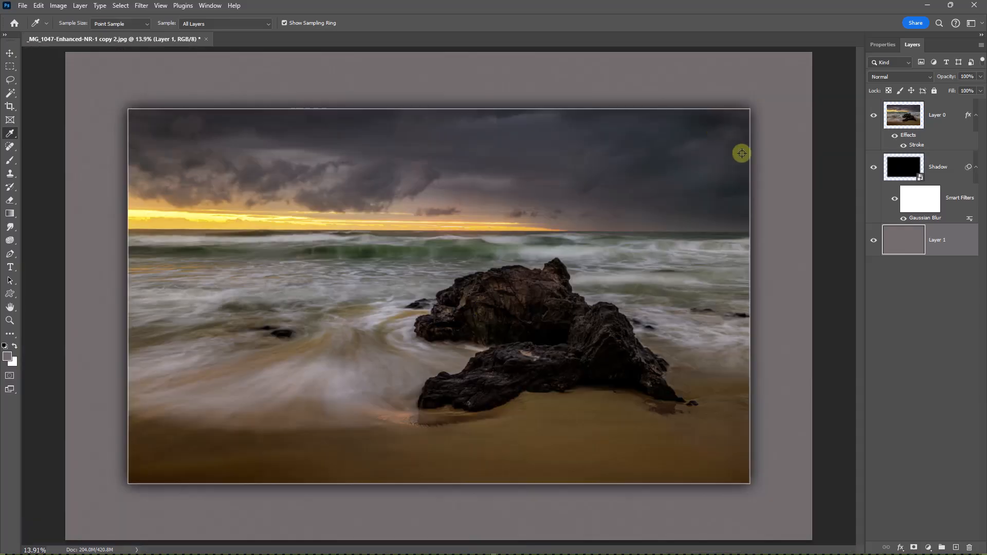